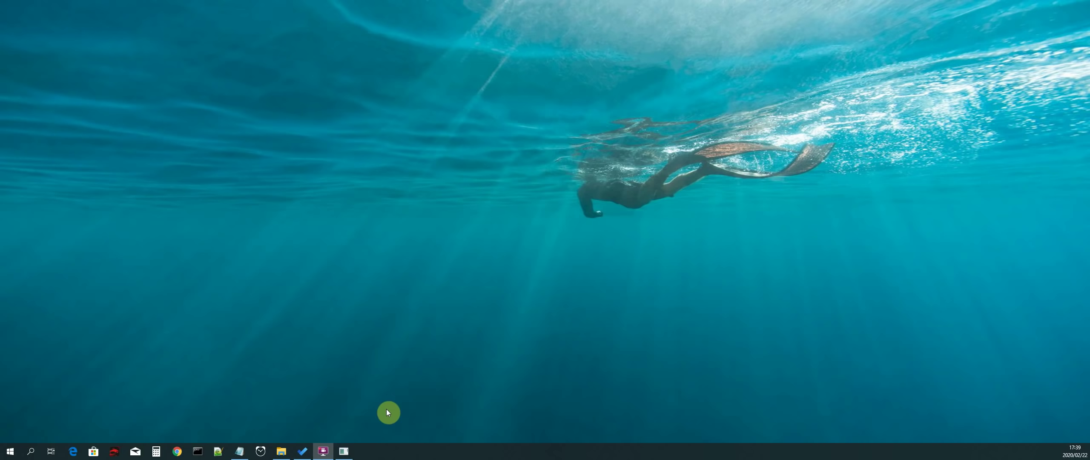
Check the mongosqld log, then search the Start menu for 'POWER B' and launch Power BI Desktop.
left_click(343, 451)
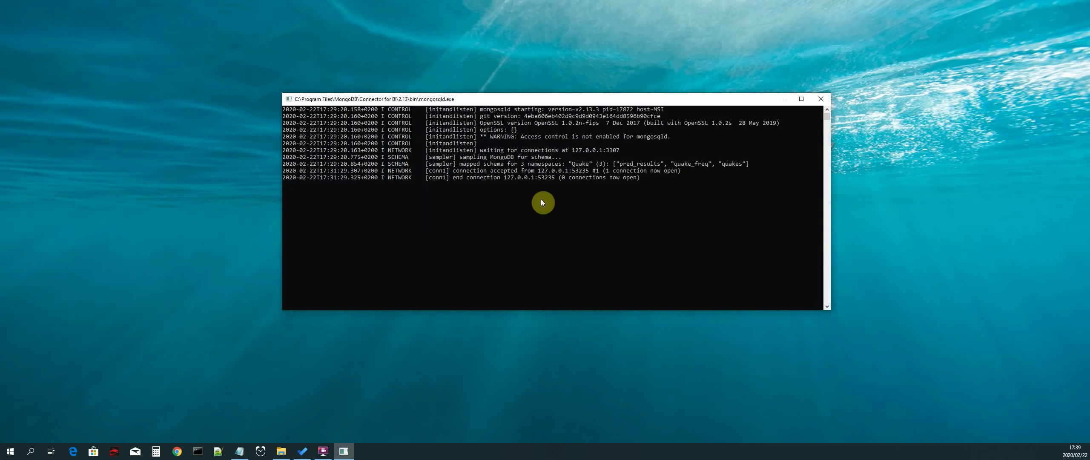
left_click(783, 99)
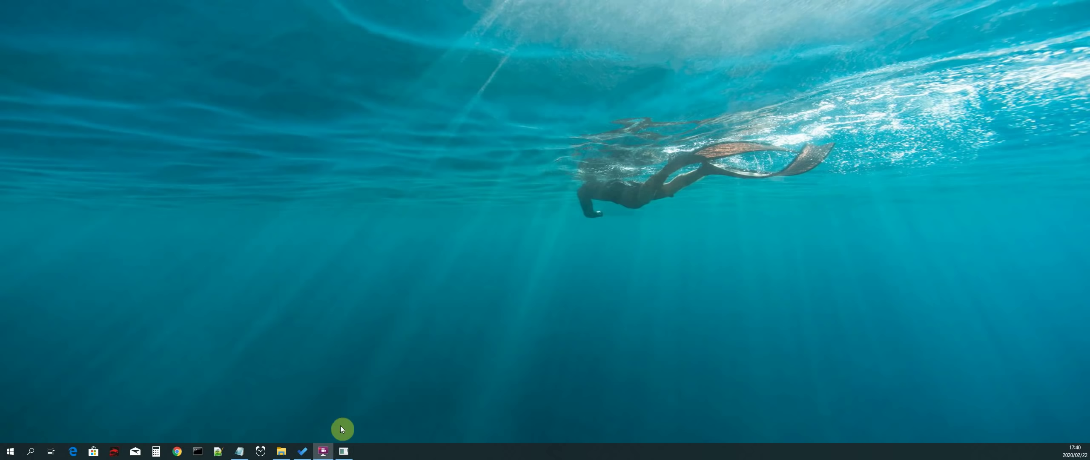
left_click(10, 450)
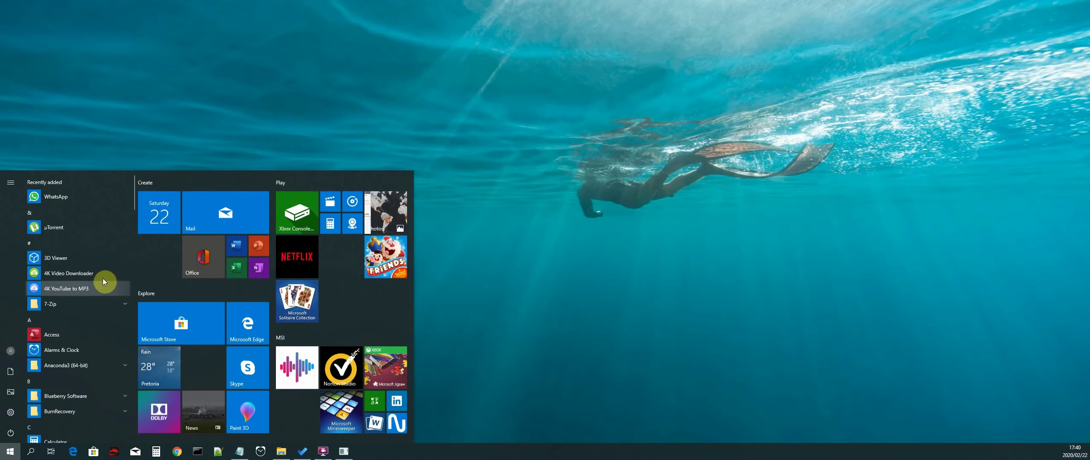
type("PO")
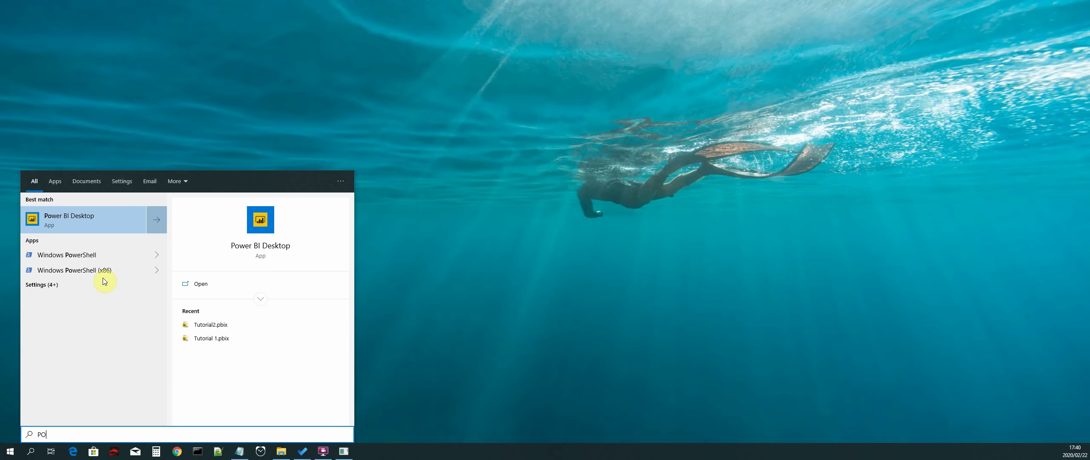
type("WER BI")
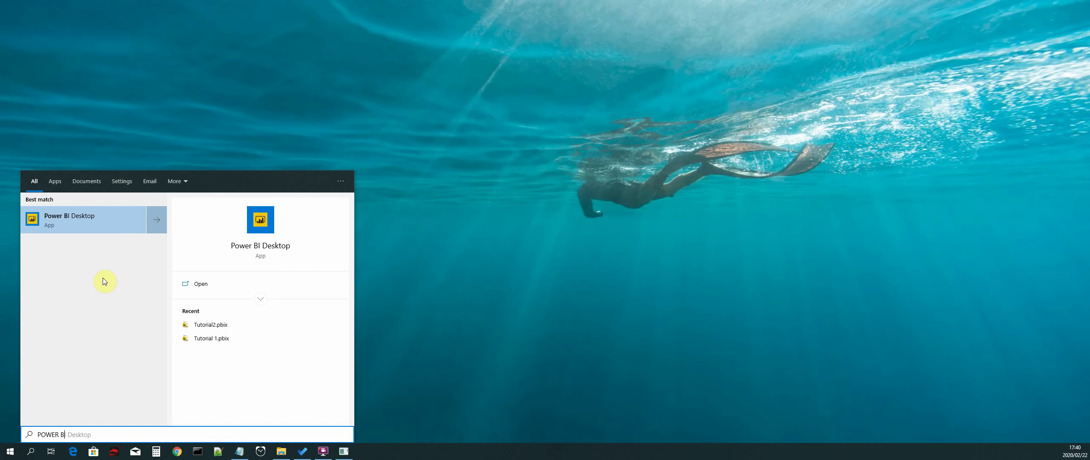
left_click(82, 218)
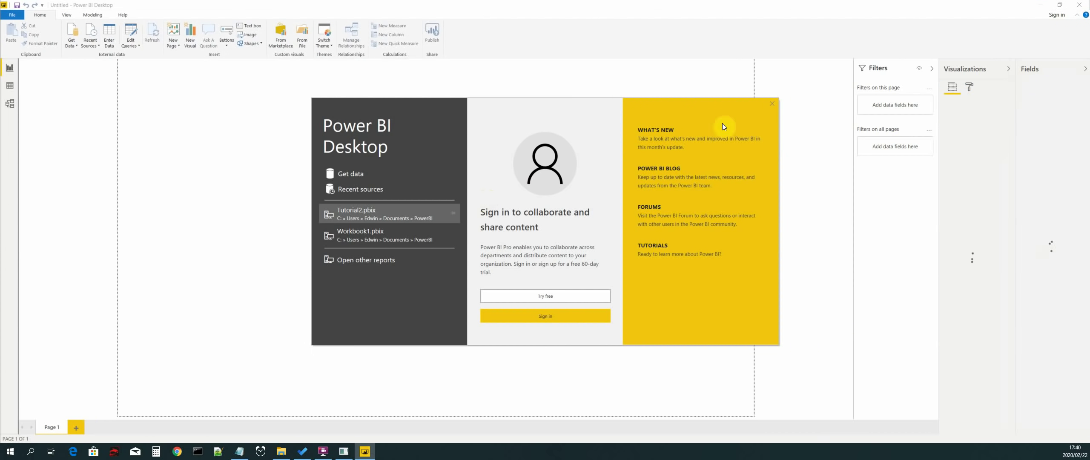
Close the Power BI welcome screen to reveal the blank Page 1 canvas.
left_click(772, 105)
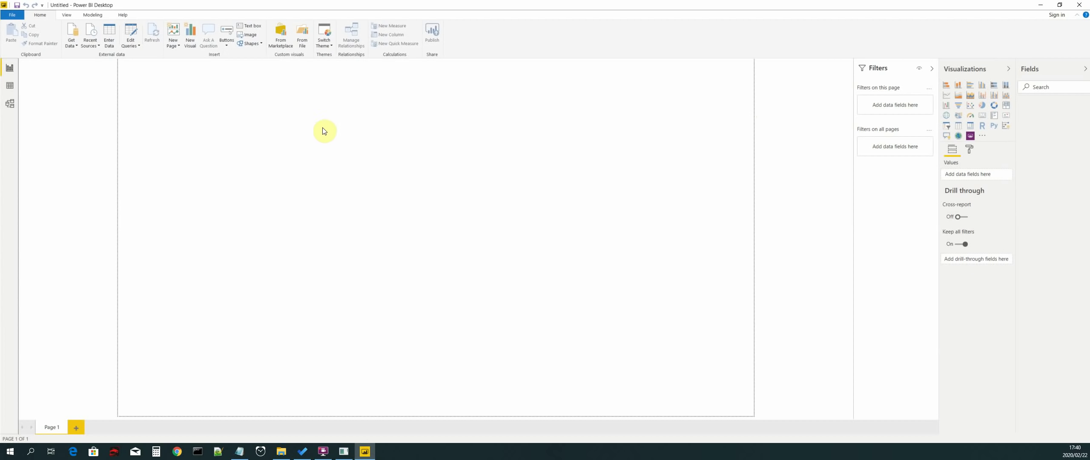
left_click(300, 111)
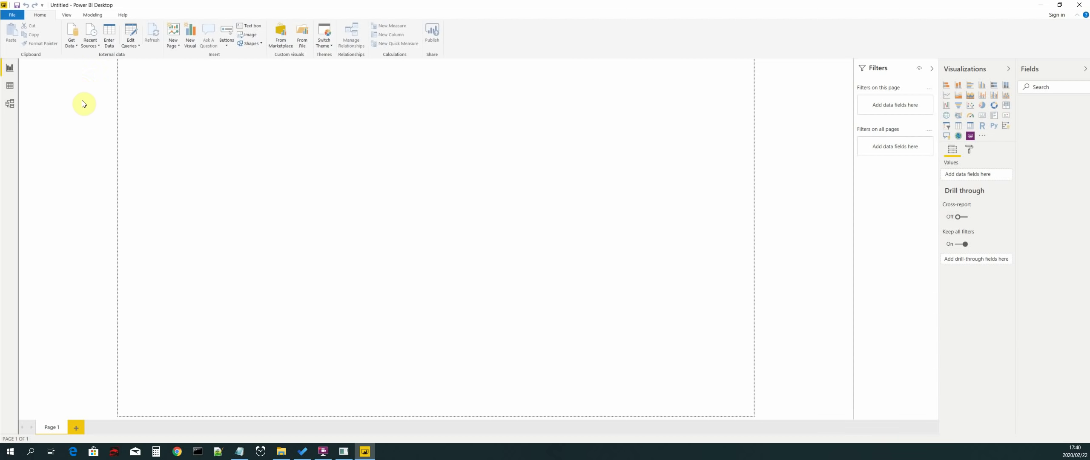
Pick the ODBC connector from Get Data's Other category and connect.
left_click(75, 45)
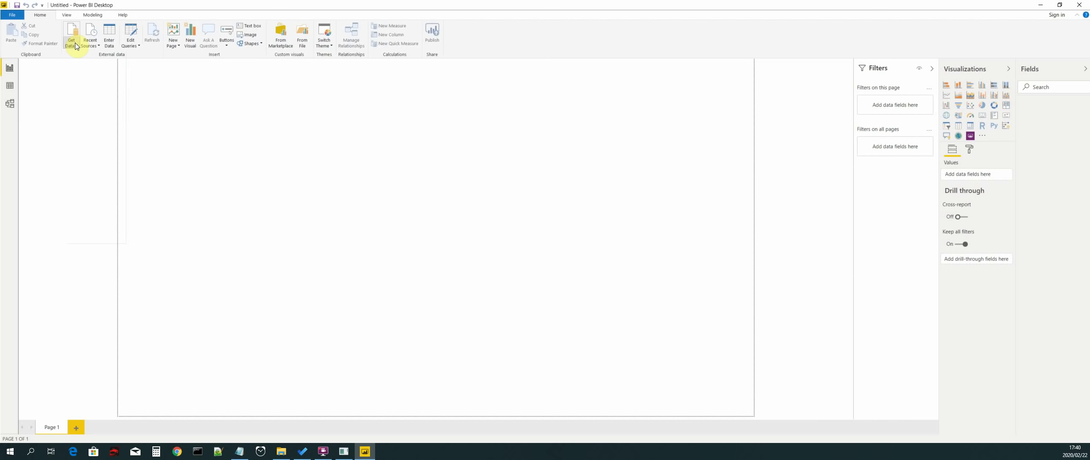
left_click(75, 44)
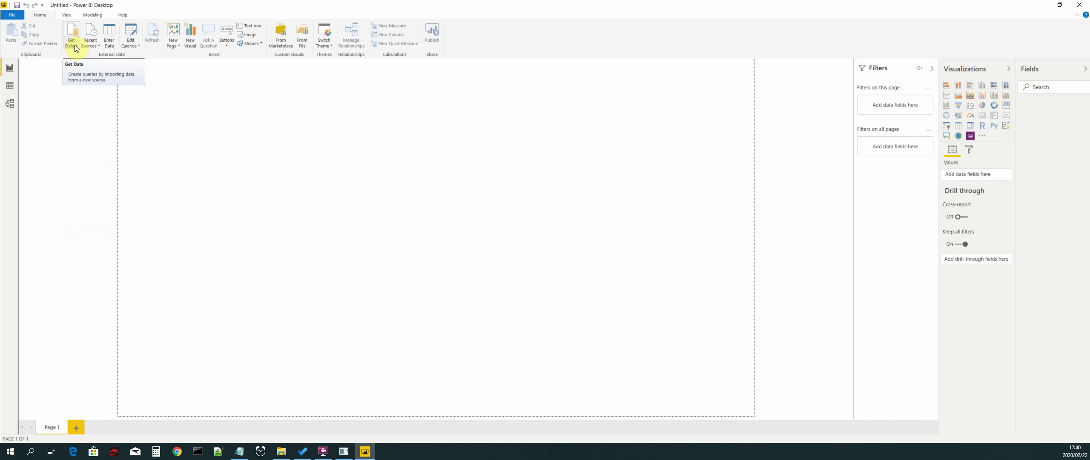
left_click(75, 44)
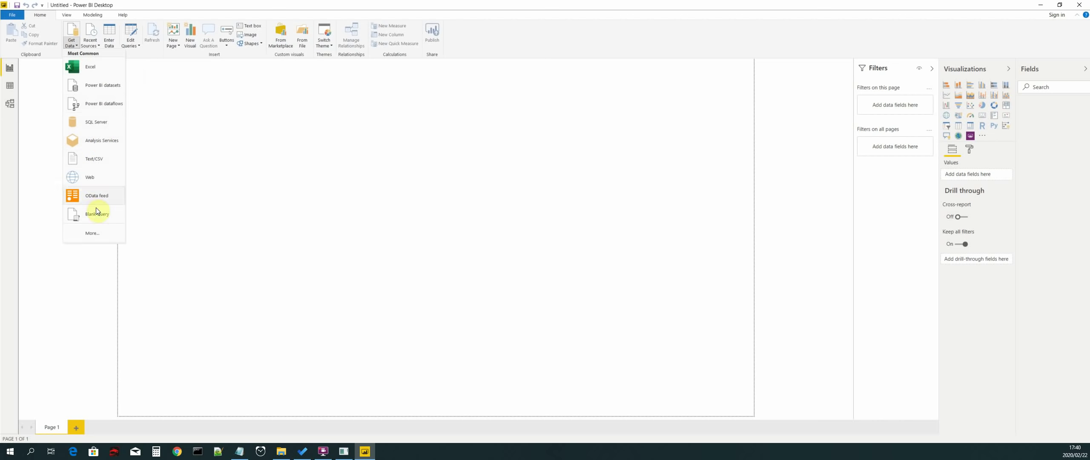
left_click(99, 233)
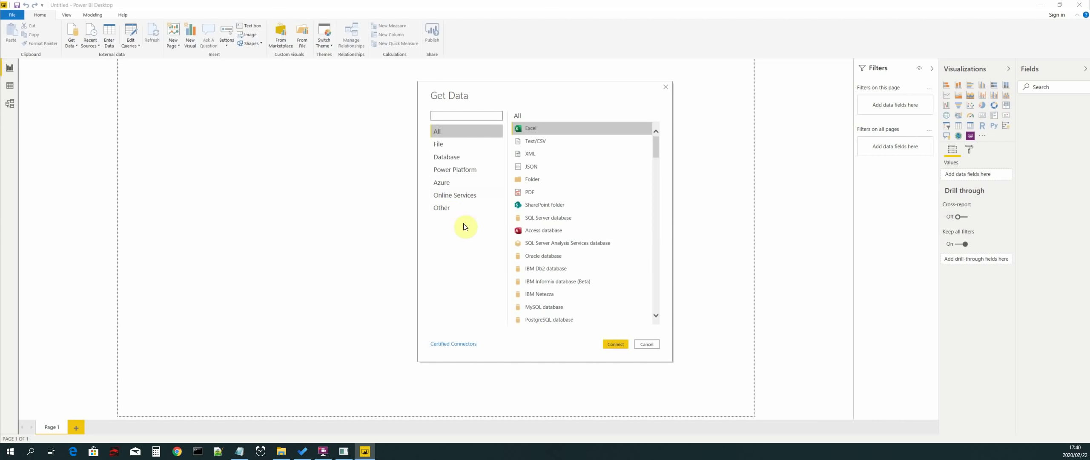
left_click(455, 210)
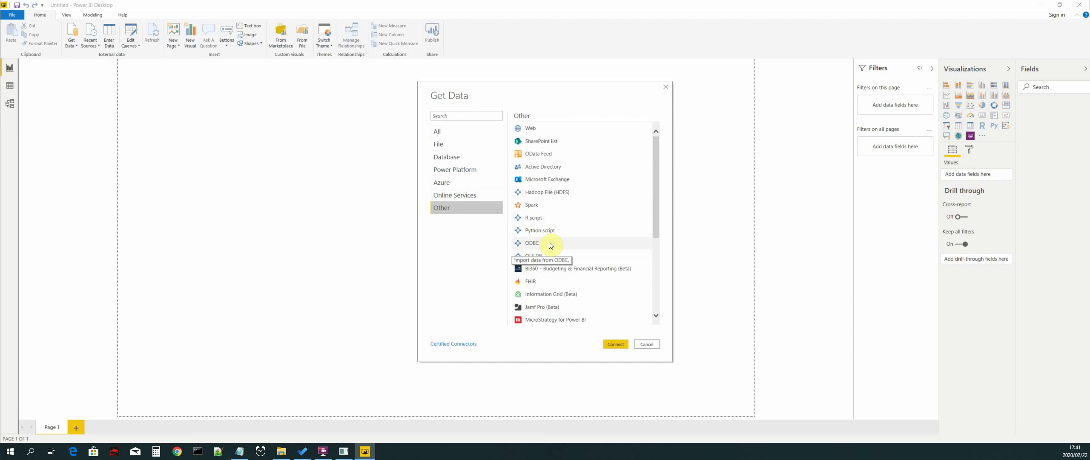
left_click(549, 244)
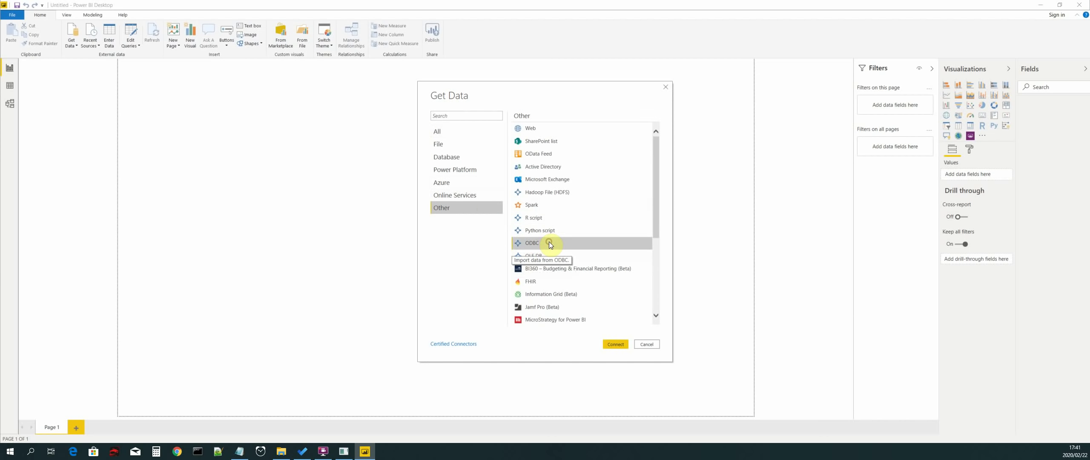
left_click(618, 344)
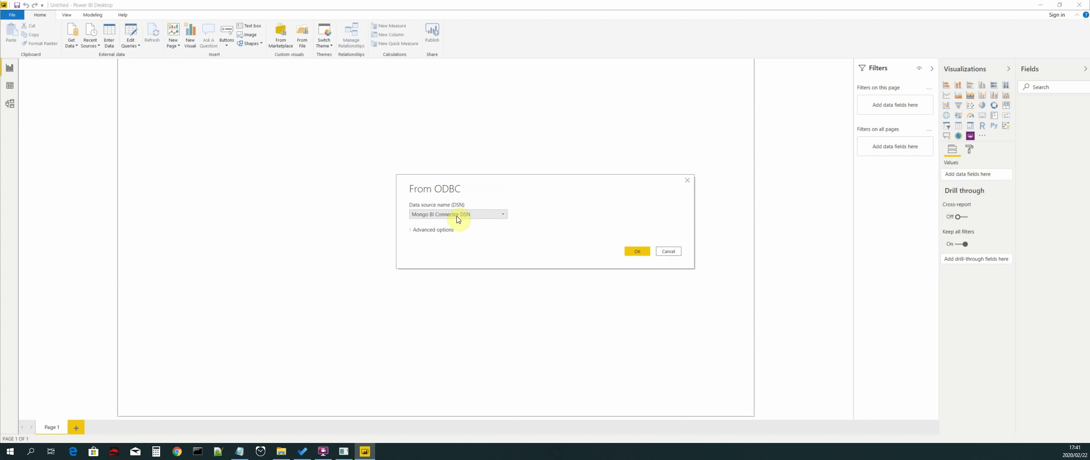
Connect using the 'Mongo BI Connector DSN' data source name.
left_click(498, 214)
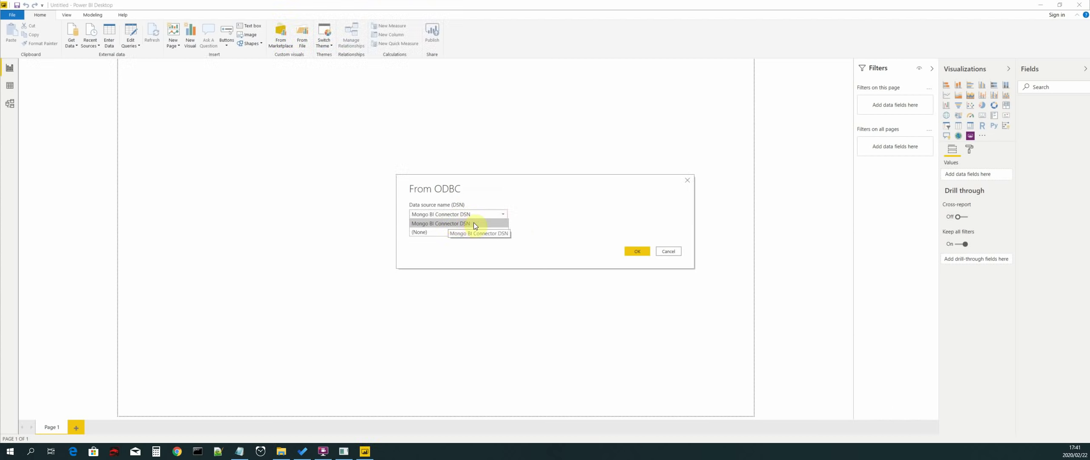
left_click(473, 222)
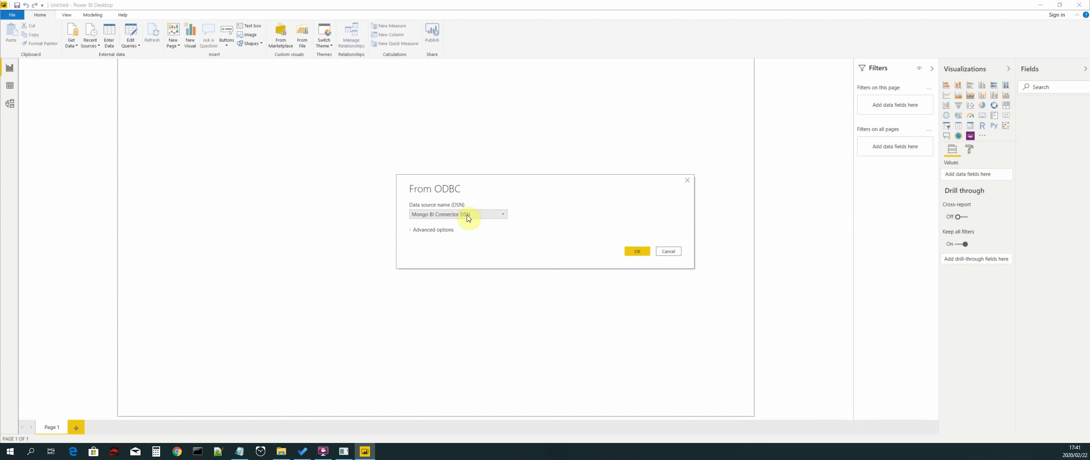
left_click(642, 252)
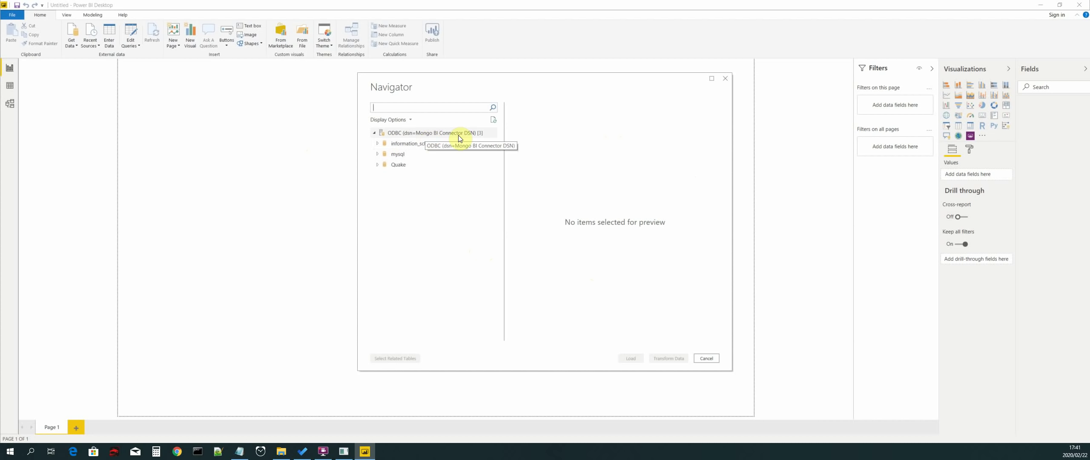
Expand the Quake database and tick pred_results, quake_freq and quakes.
left_click(378, 169)
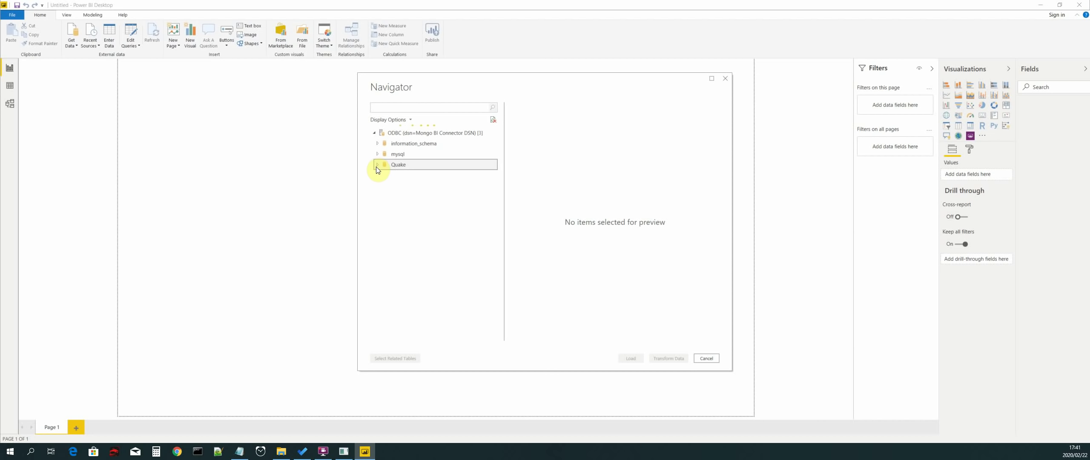
left_click(378, 167)
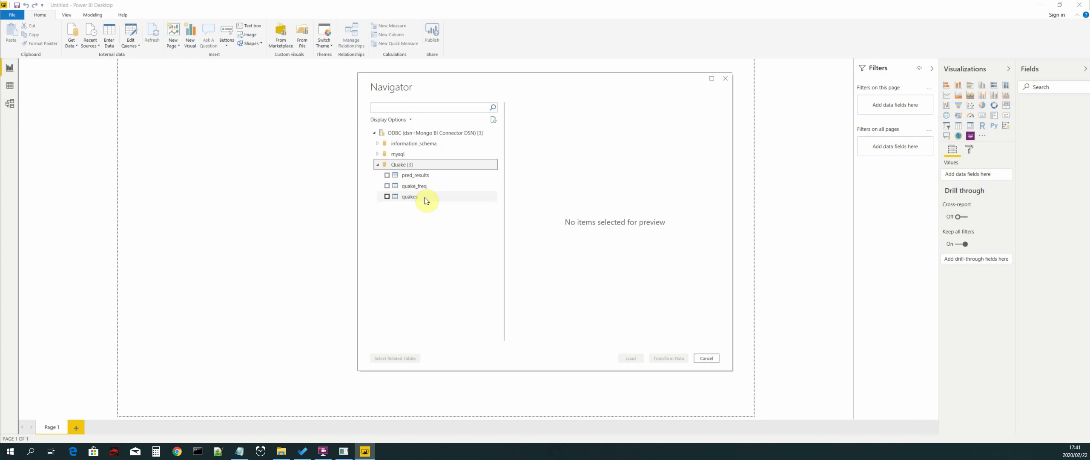
left_click(387, 175)
left_click(386, 186)
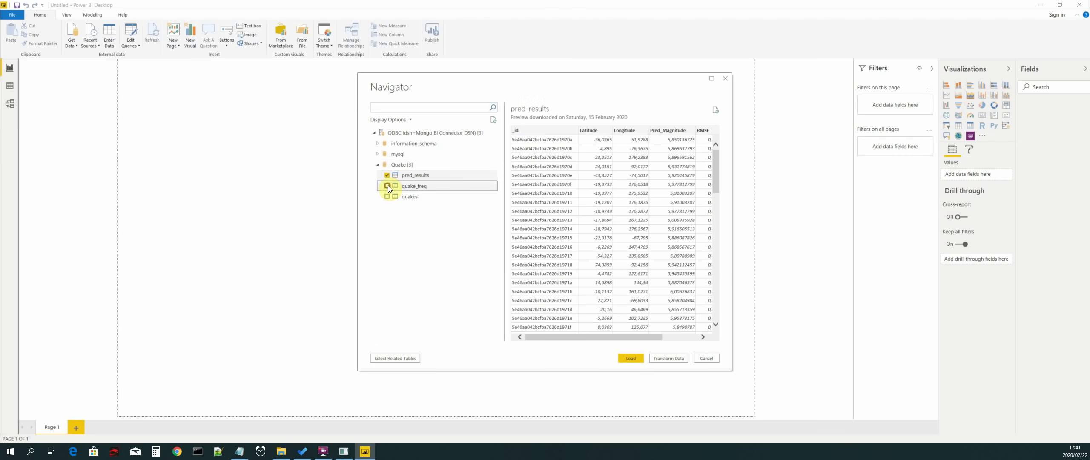
left_click(387, 196)
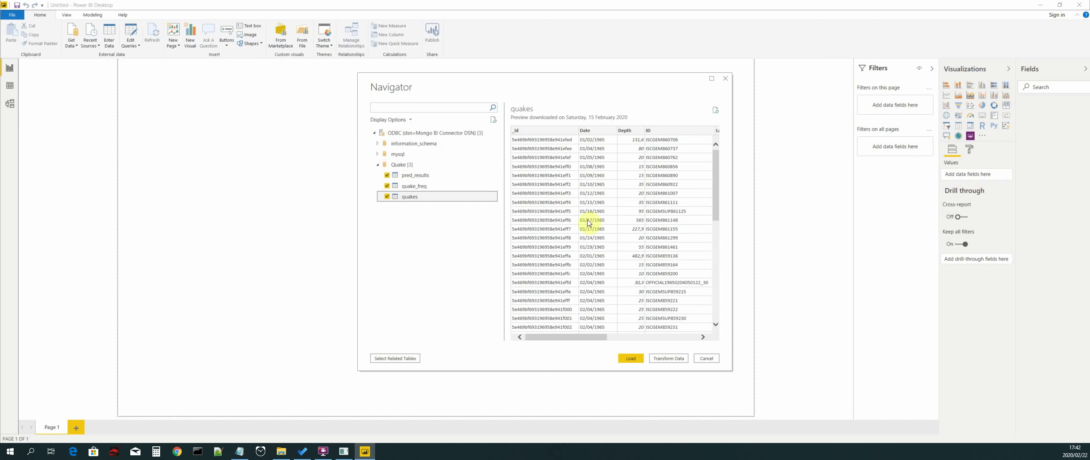
Load the pred_results, quake_freq and quakes tables into the report.
left_click(636, 360)
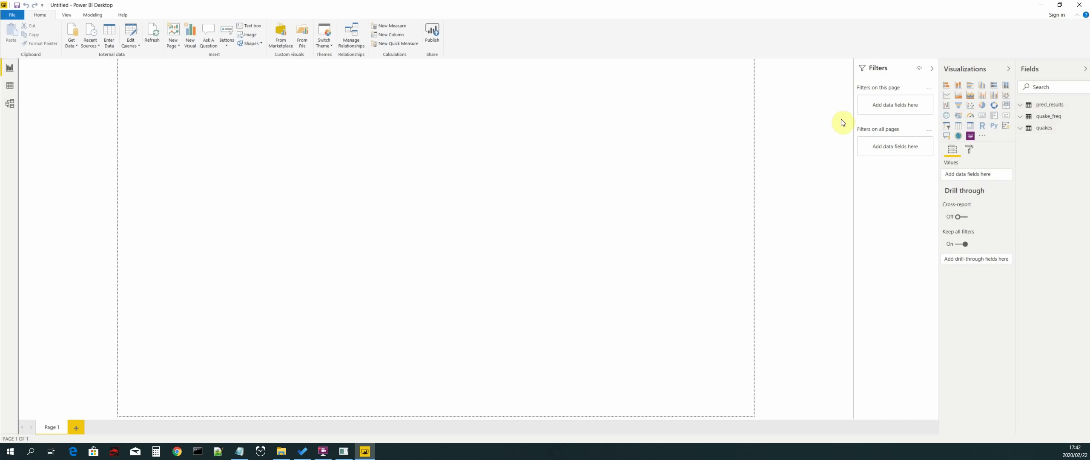
Widen the Filters, Visualizations and Fields panes.
left_click_drag(852, 119, 803, 122)
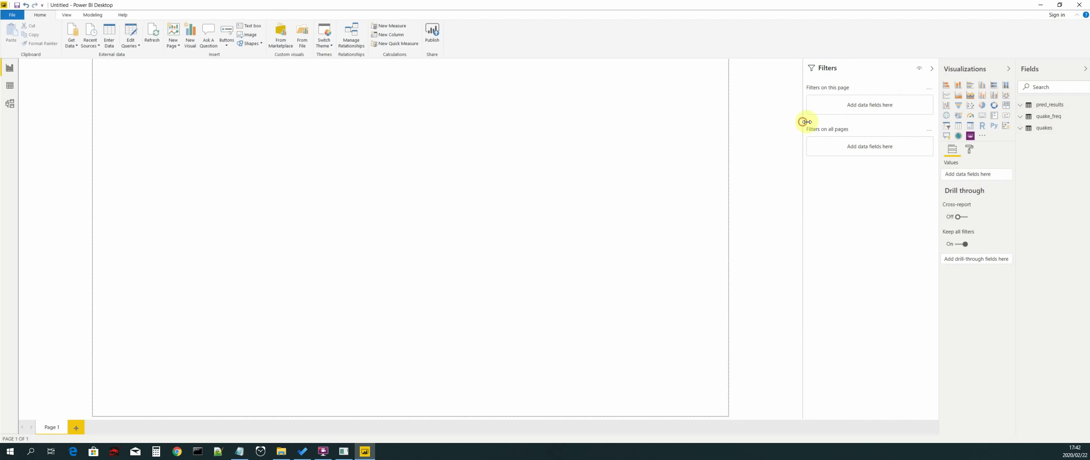
left_click_drag(941, 119, 891, 120)
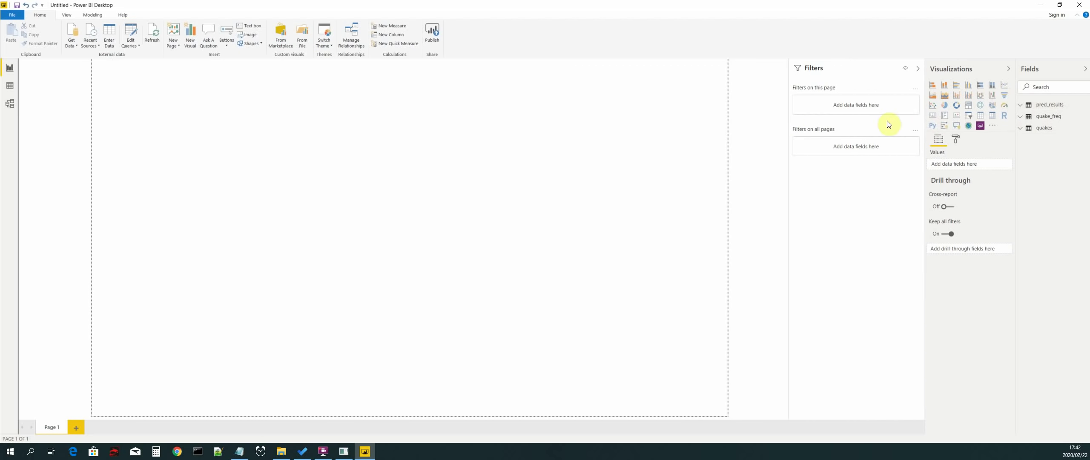
left_click_drag(1016, 127, 976, 133)
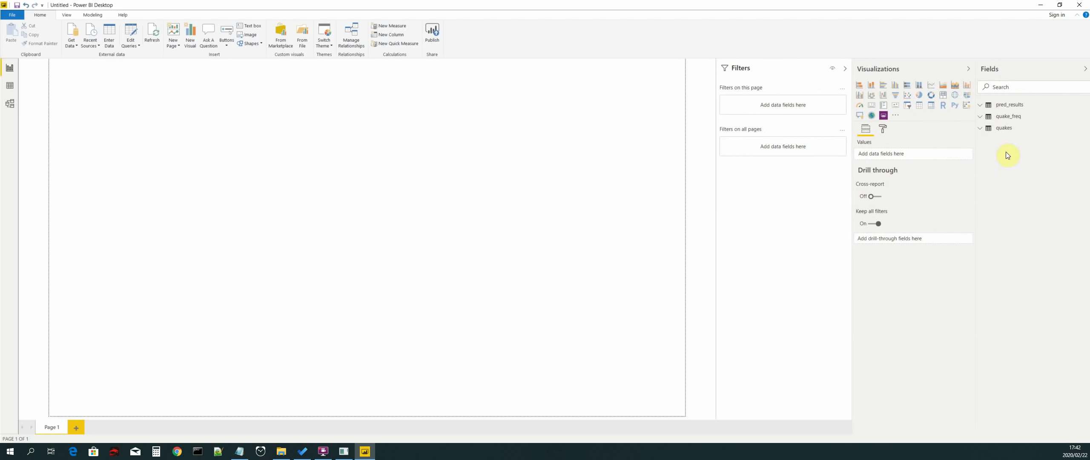
Expand pred_results, quake_freq and quakes in Fields to list their columns.
left_click(983, 106)
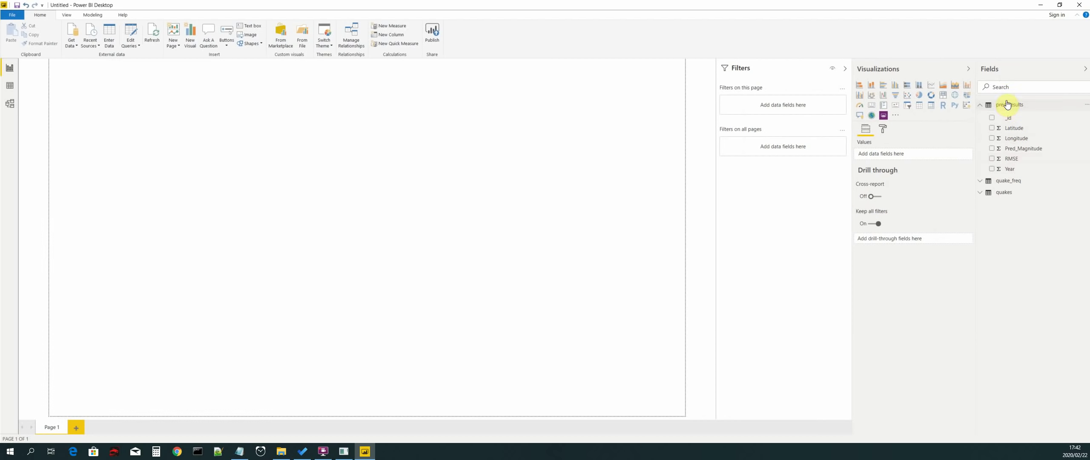
left_click(980, 181)
left_click(981, 249)
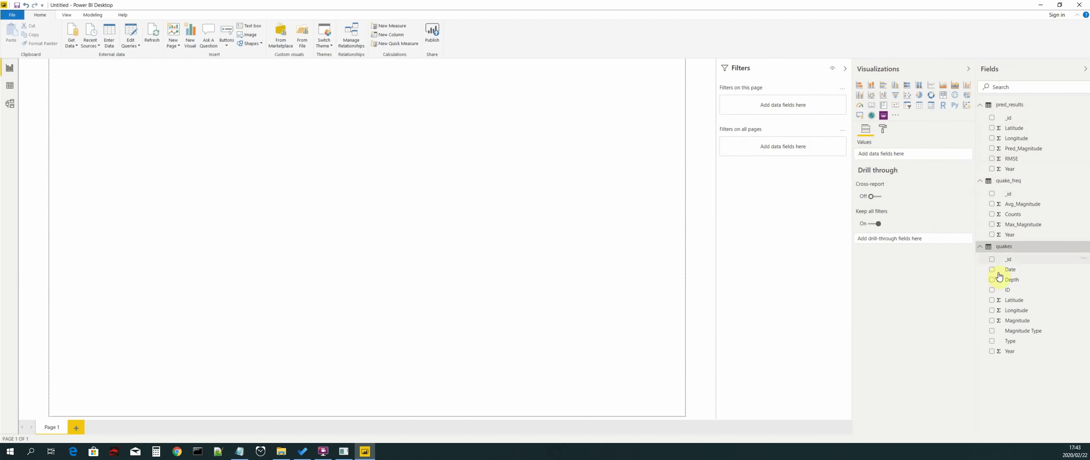